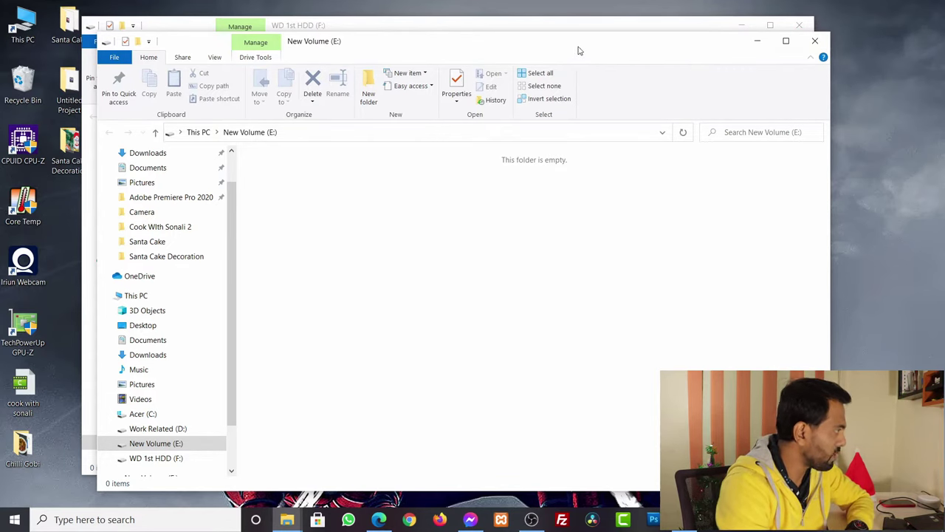
Close the open drive windows, reopen This PC's drive list, and select New Volume (E:)
{"action": "left_click", "coordinate": [818, 42]}
{"action": "left_click", "coordinate": [799, 25]}
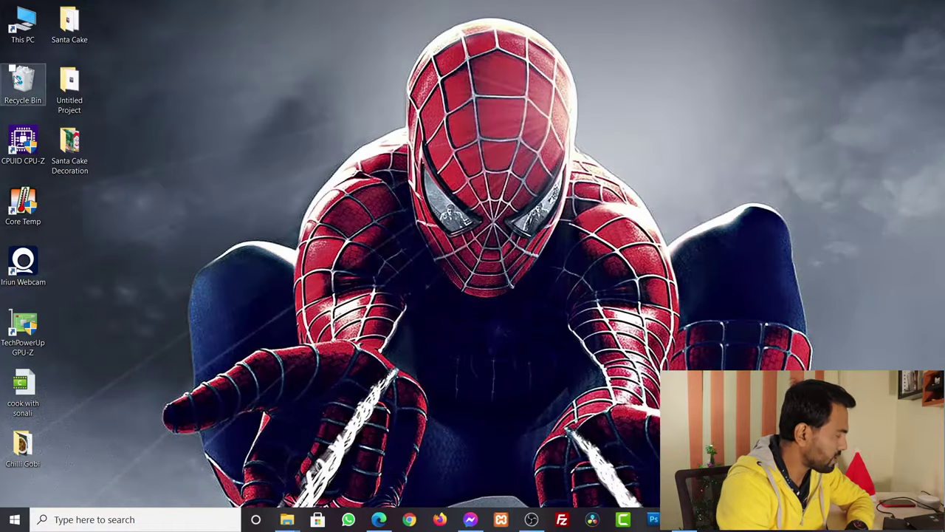
{"action": "double_click", "coordinate": [24, 26]}
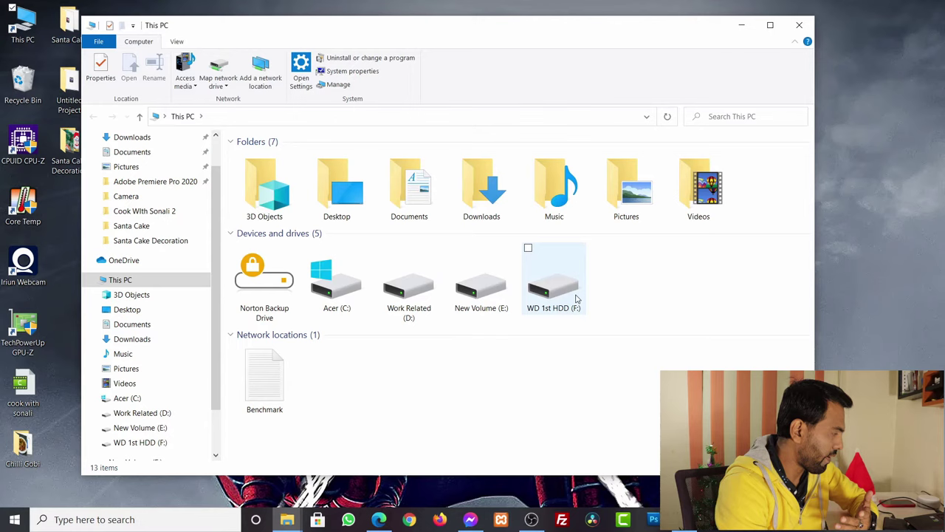
{"action": "left_click", "coordinate": [491, 293]}
{"action": "right_click", "coordinate": [488, 289]}
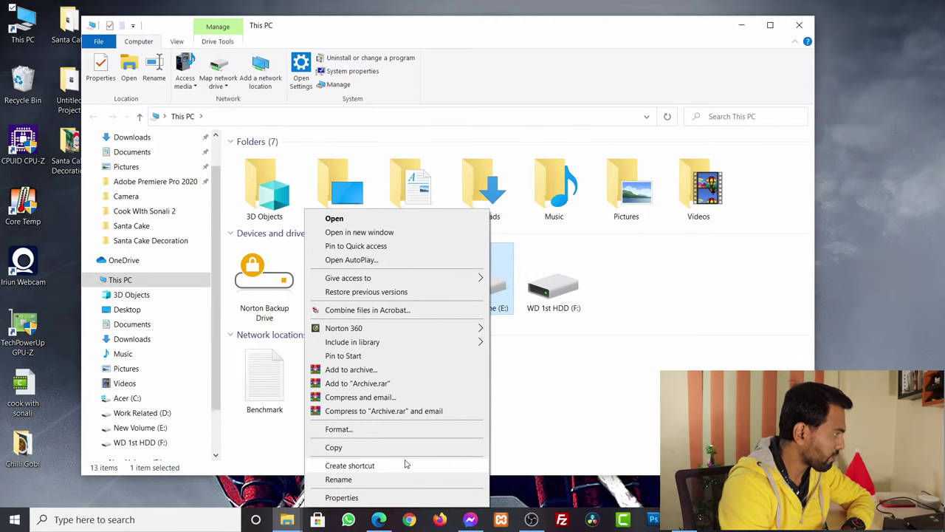
{"action": "left_click", "coordinate": [617, 322]}
Check the contents of New Volume (E:) and WD 1st HDD (F:), then close File Explorer
{"action": "double_click", "coordinate": [485, 296]}
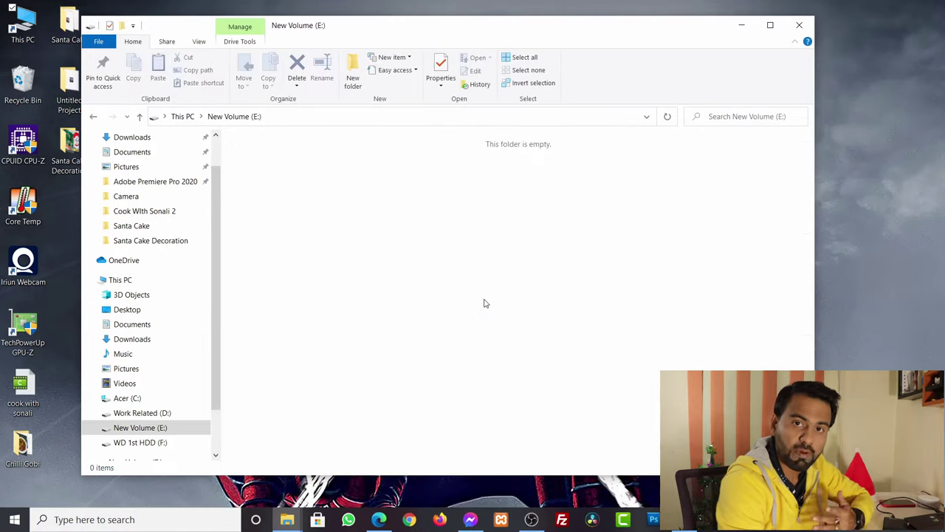
{"action": "left_click", "coordinate": [93, 118]}
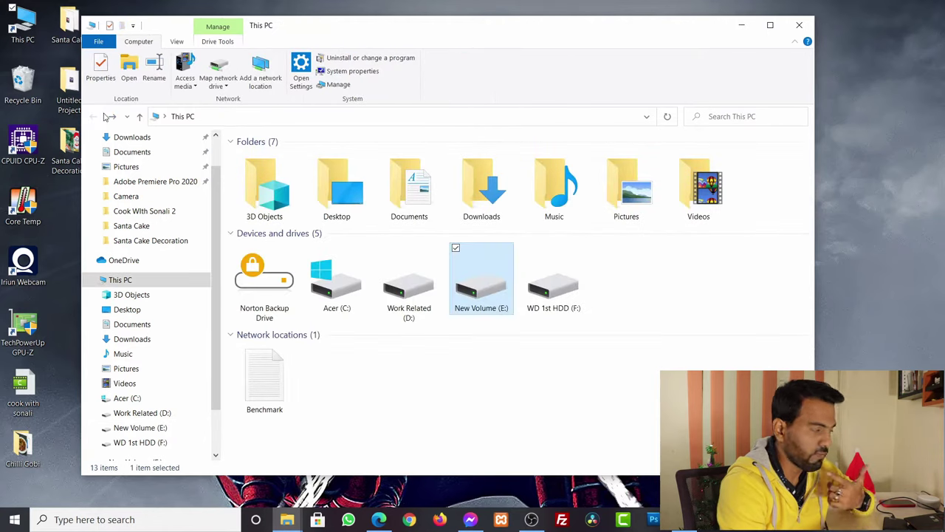
{"action": "double_click", "coordinate": [580, 283]}
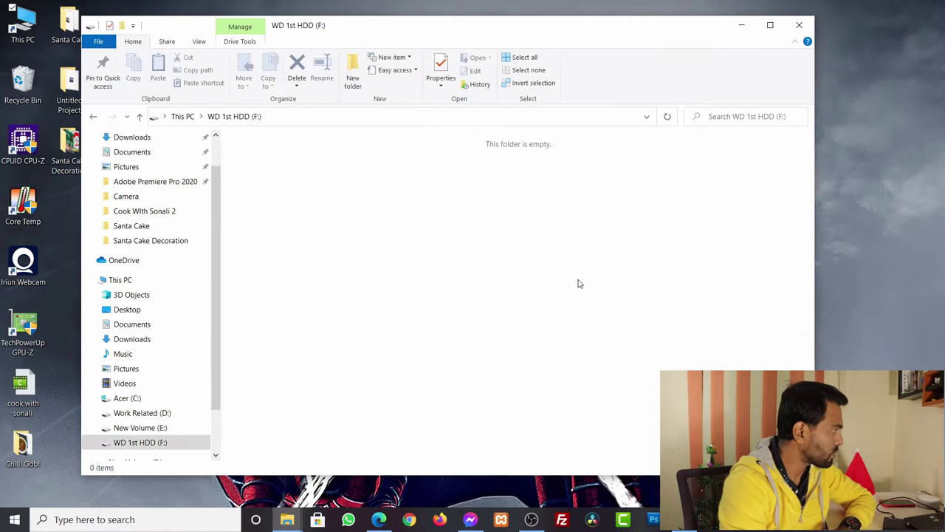
{"action": "left_click", "coordinate": [94, 116]}
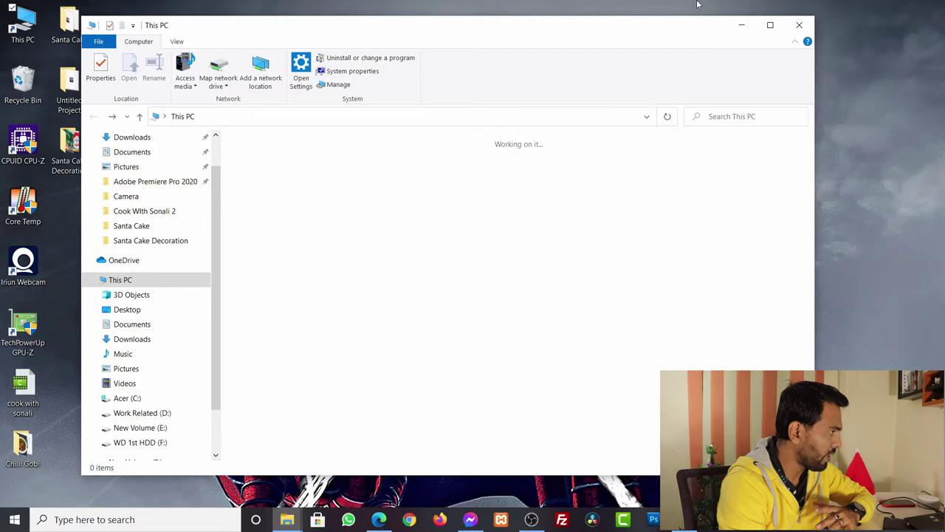
{"action": "left_click", "coordinate": [798, 28]}
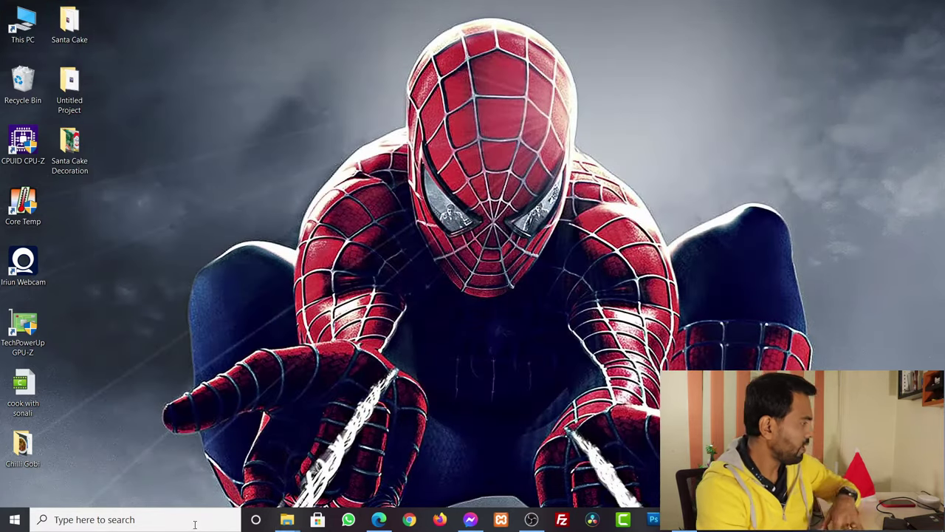
Search the Start menu for 'disk partition' to launch Disk Management
{"action": "left_click", "coordinate": [15, 519]}
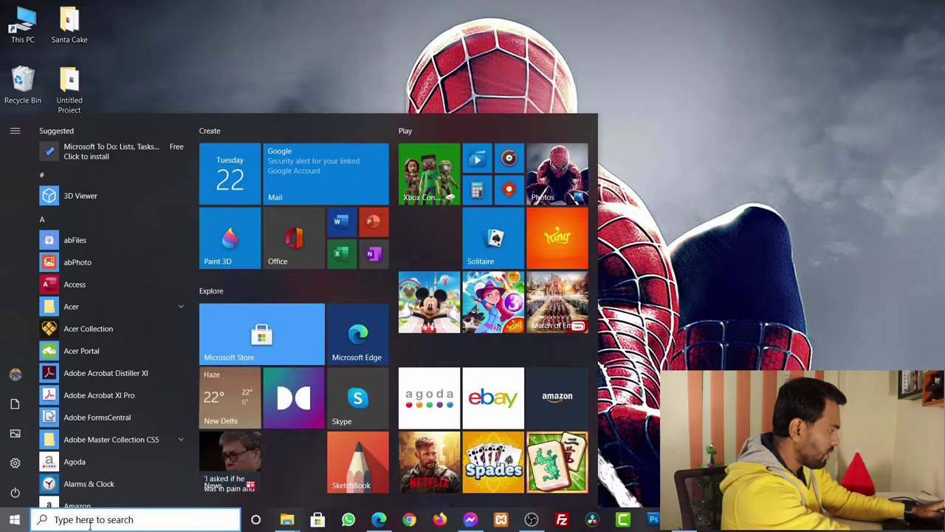
{"action": "type", "text": "disk a"}
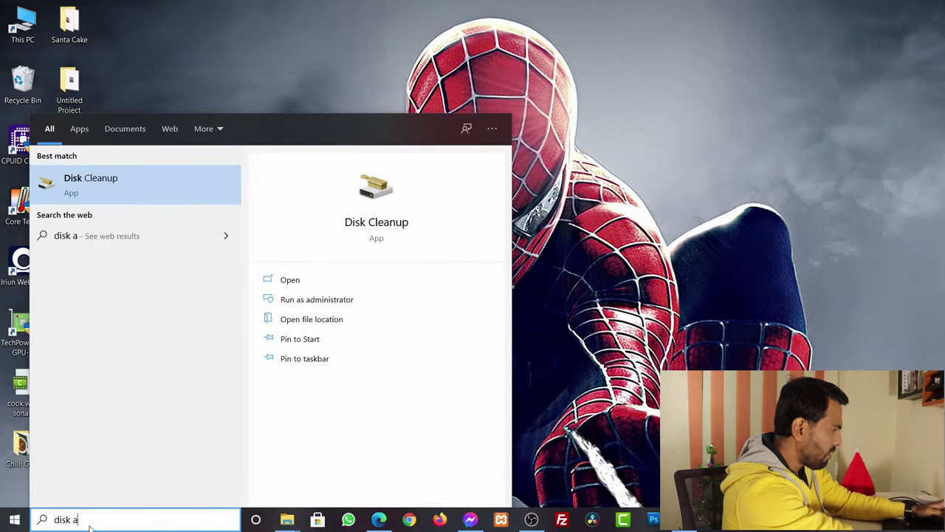
{"action": "key", "text": "BackSpace"}
{"action": "type", "text": "p"}
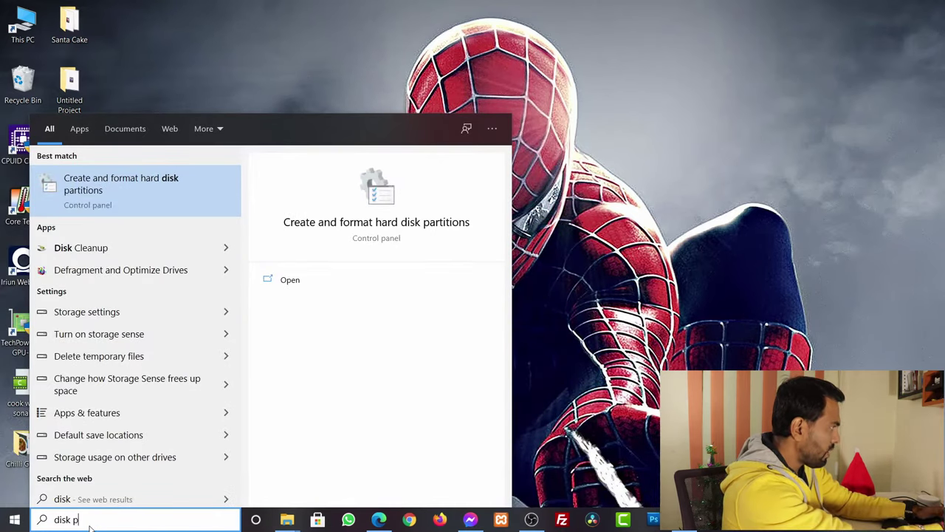
{"action": "type", "text": "artition"}
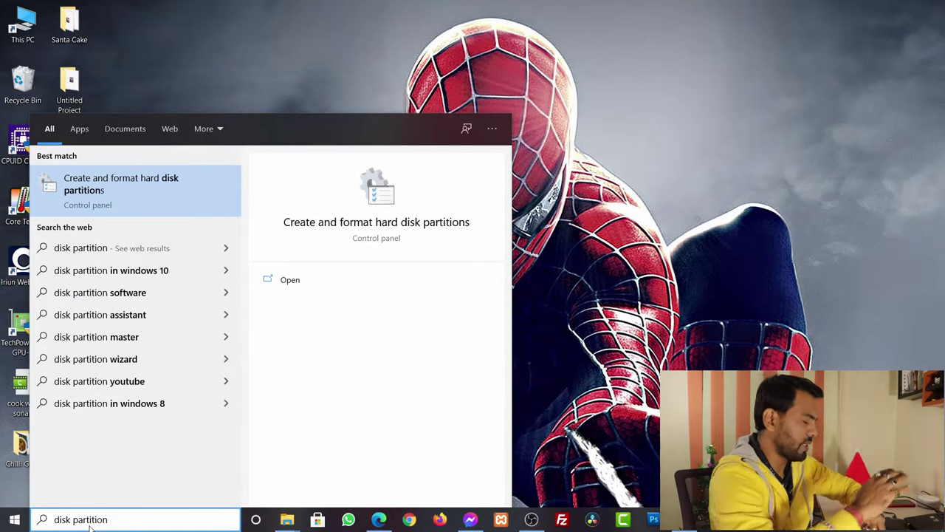
{"action": "key", "text": "Return"}
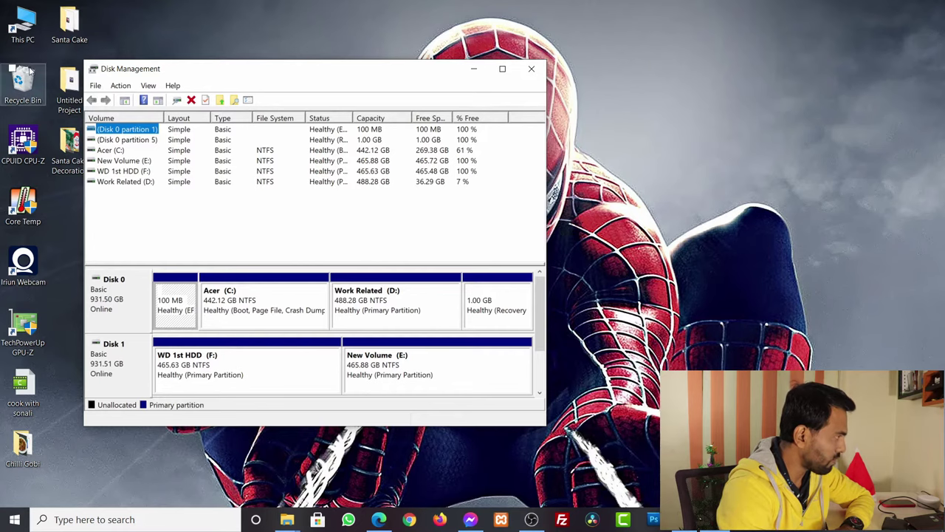
{"action": "double_click", "coordinate": [22, 22]}
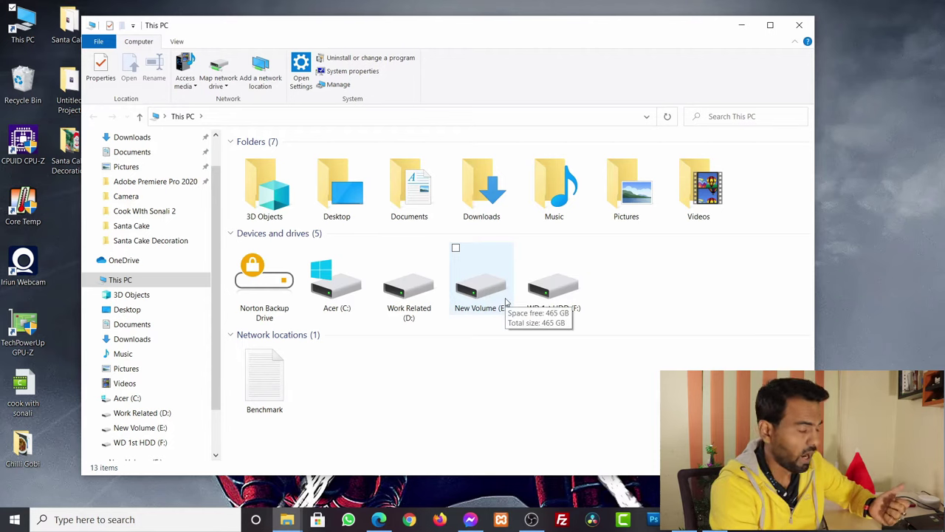
{"action": "left_click", "coordinate": [740, 24]}
{"action": "left_click_drag", "start_coordinate": [339, 70], "coordinate": [521, 51]}
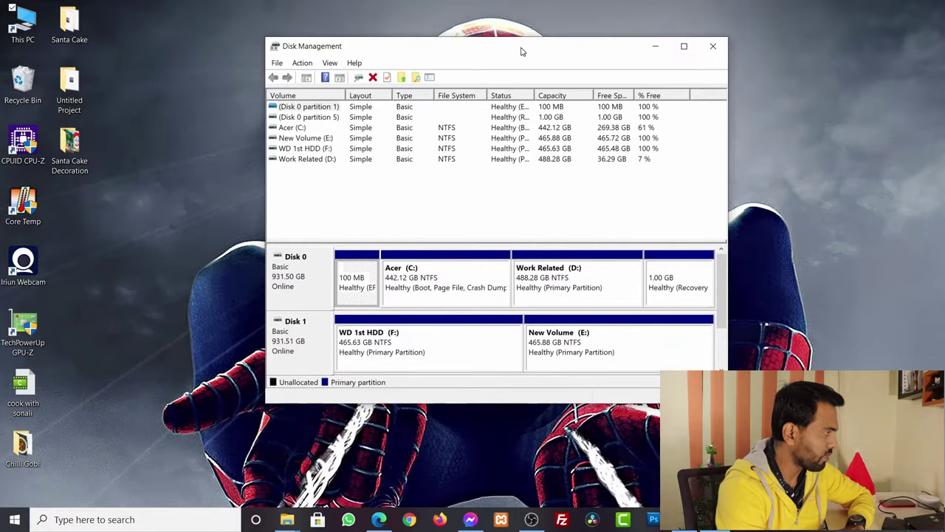
{"action": "left_click", "coordinate": [403, 354]}
{"action": "left_click", "coordinate": [621, 338]}
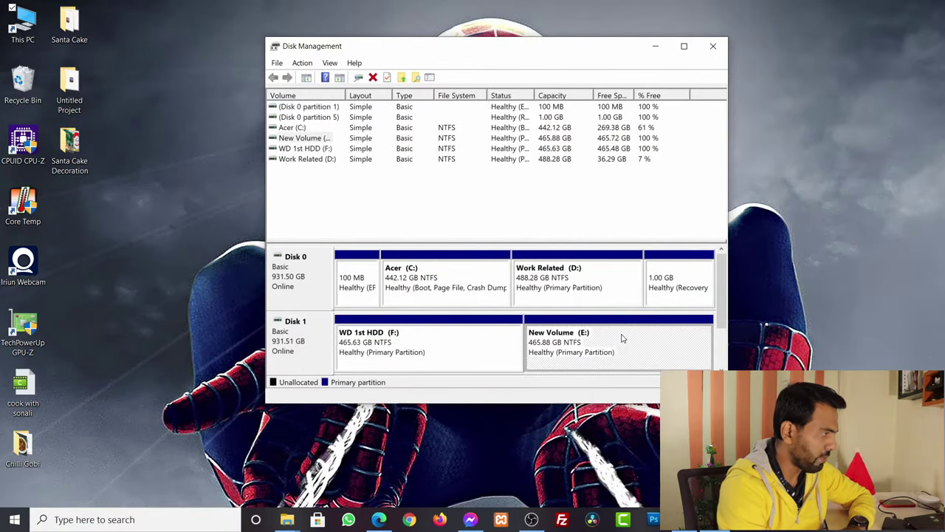
{"action": "left_click", "coordinate": [436, 355]}
{"action": "left_click", "coordinate": [579, 355]}
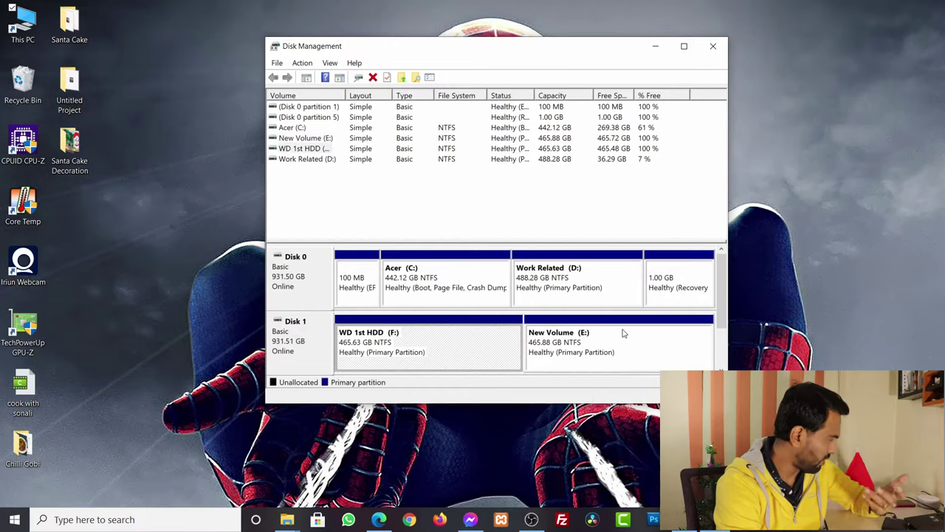
{"action": "left_click", "coordinate": [473, 365]}
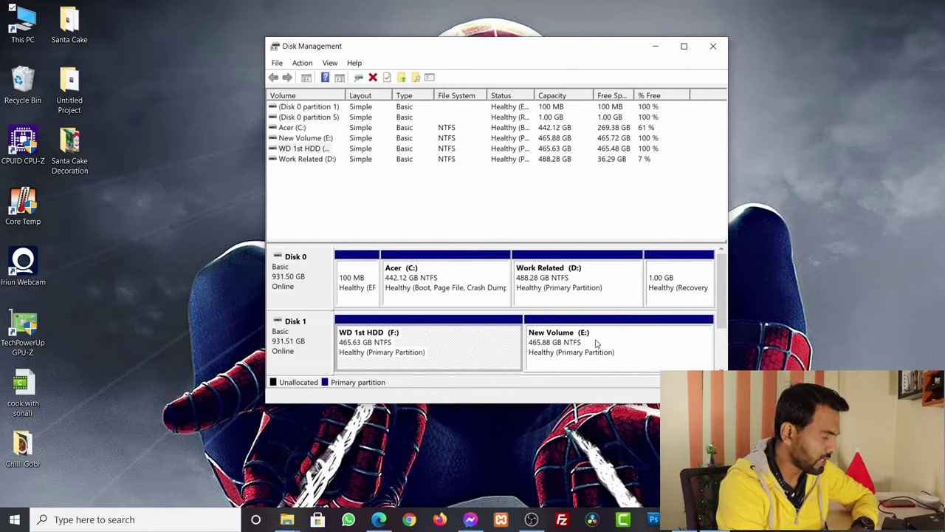
{"action": "left_click", "coordinate": [545, 353]}
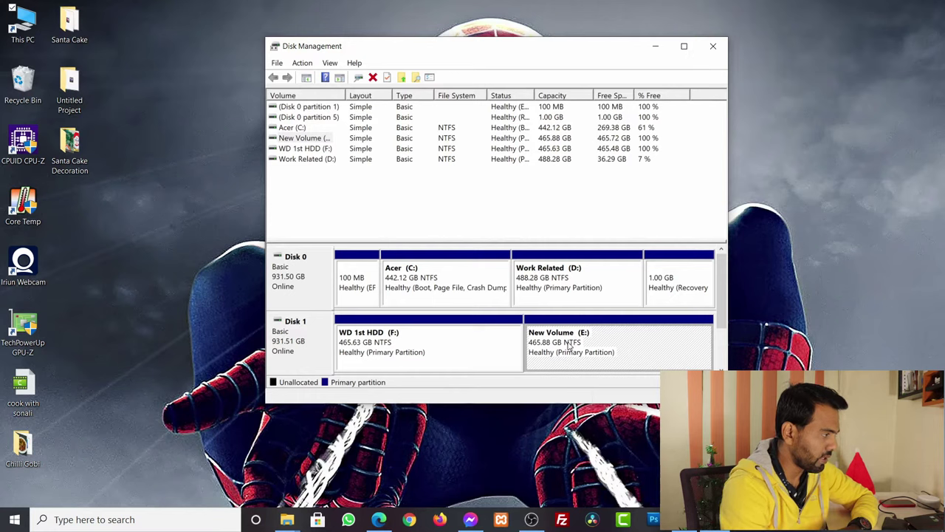
Delete the New Volume (E:) partition on Disk 1 and confirm, freeing 465.88 GB
{"action": "right_click", "coordinate": [568, 346]}
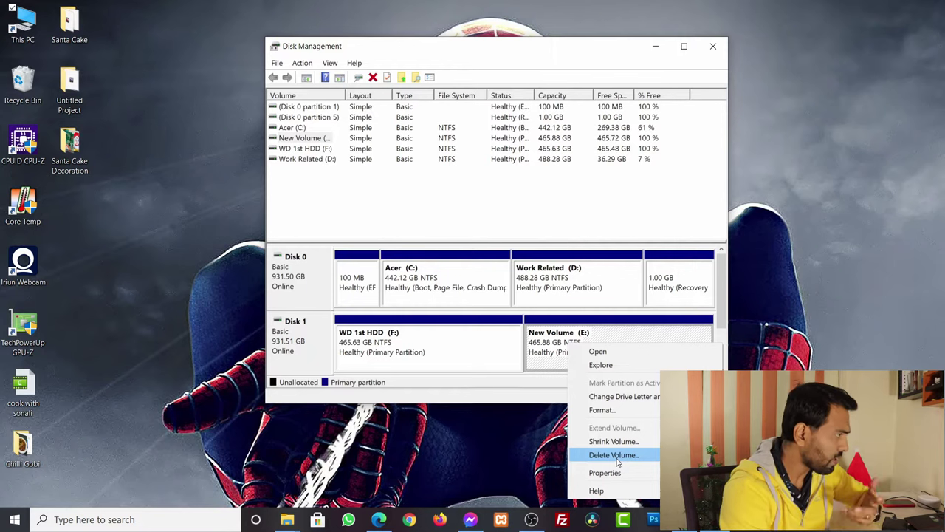
{"action": "left_click", "coordinate": [617, 459]}
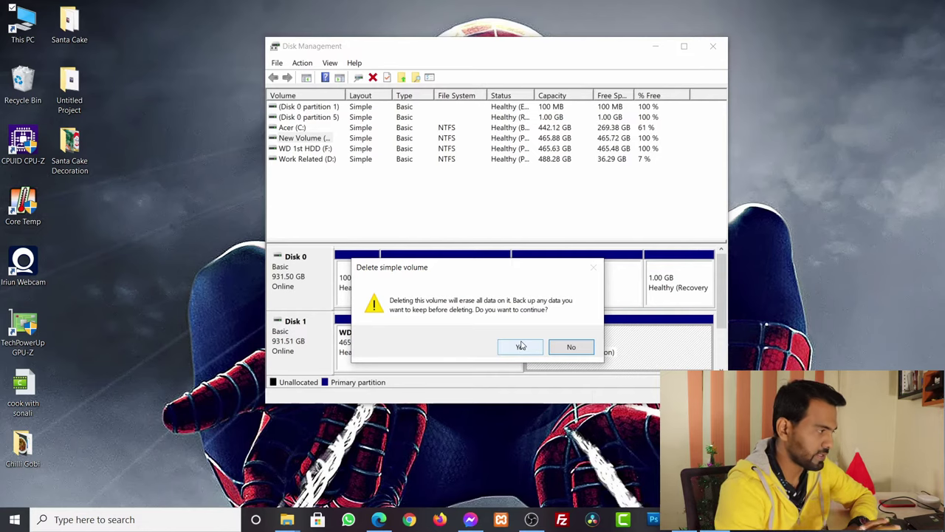
{"action": "left_click", "coordinate": [520, 346]}
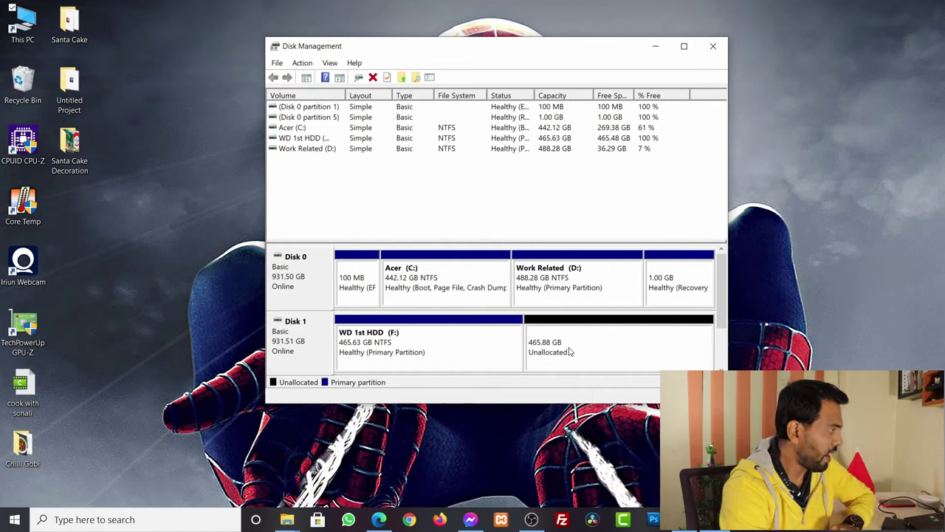
Start extending WD 1st HDD (F:) and keep the full 477058 MB of unallocated space
{"action": "left_click", "coordinate": [436, 355]}
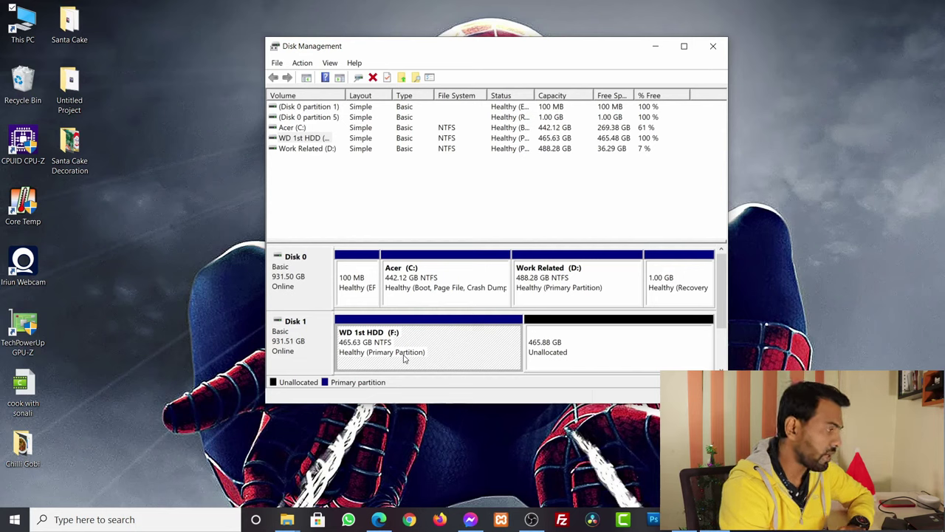
{"action": "right_click", "coordinate": [425, 353]}
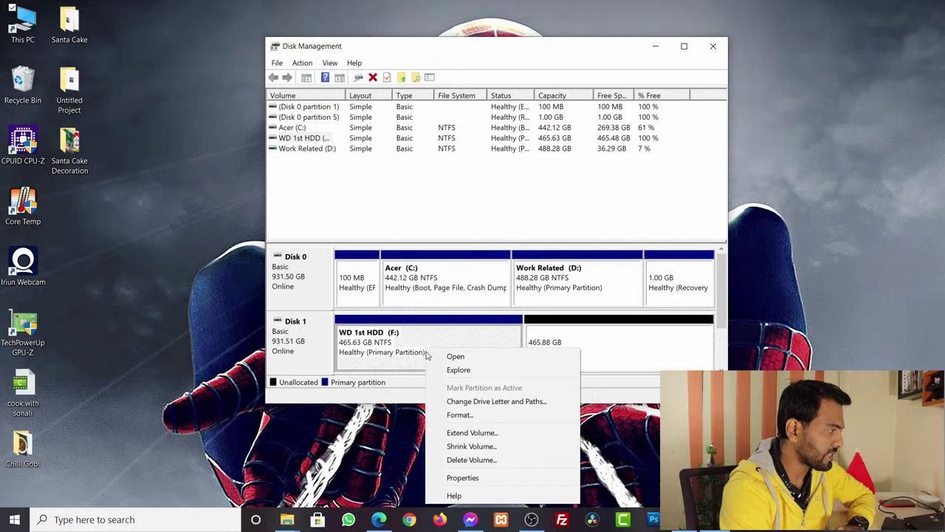
{"action": "left_click", "coordinate": [458, 433]}
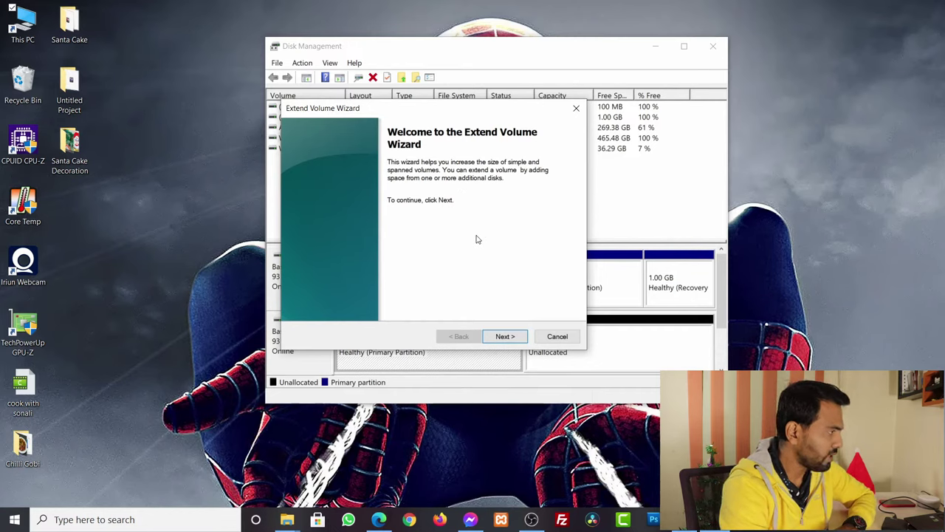
{"action": "left_click", "coordinate": [505, 336]}
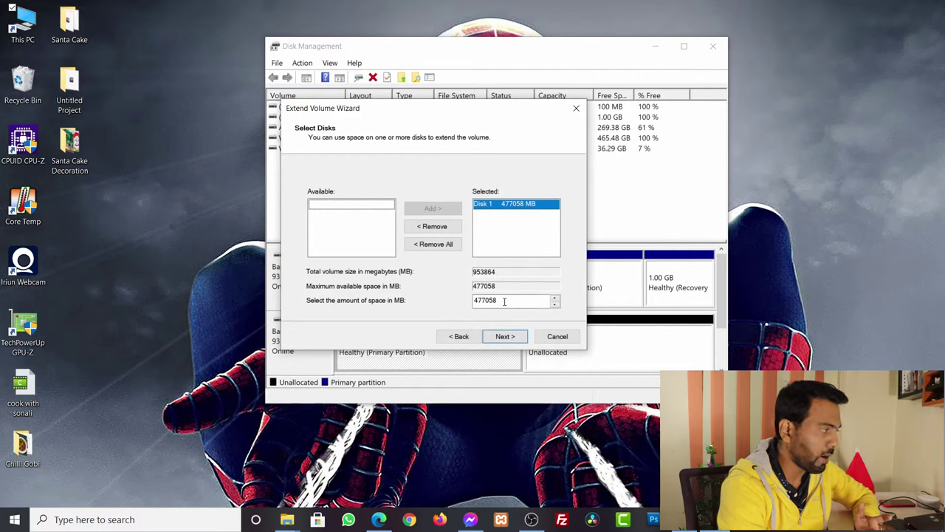
{"action": "left_click_drag", "start_coordinate": [505, 301], "coordinate": [466, 299]}
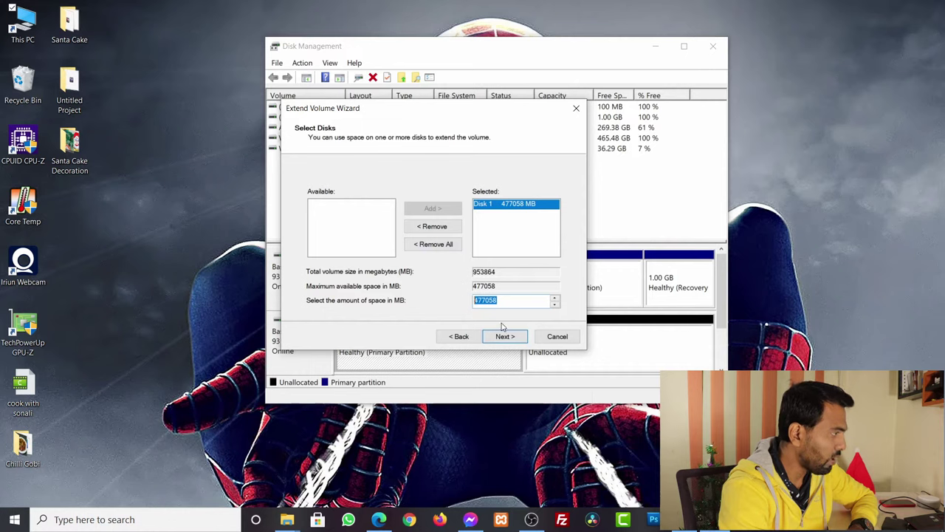
{"action": "left_click", "coordinate": [514, 301]}
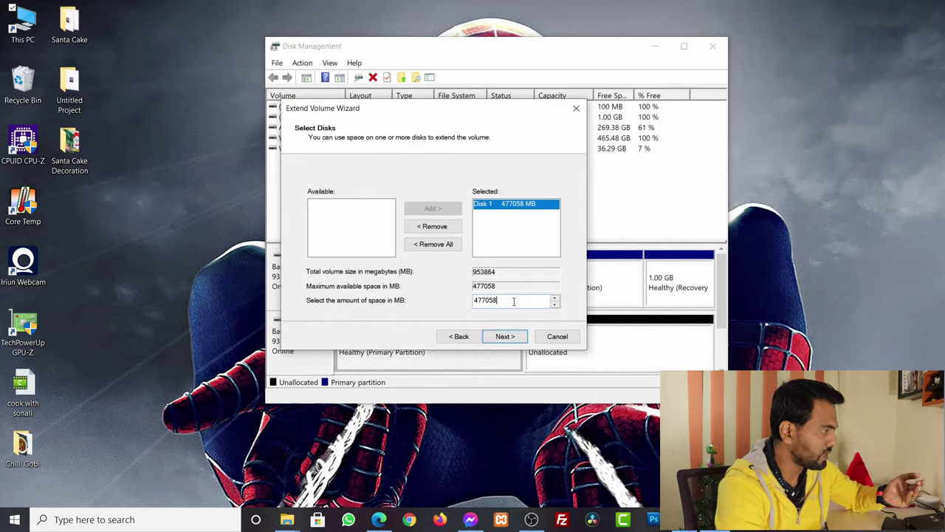
{"action": "left_click_drag", "start_coordinate": [502, 301], "coordinate": [465, 308]}
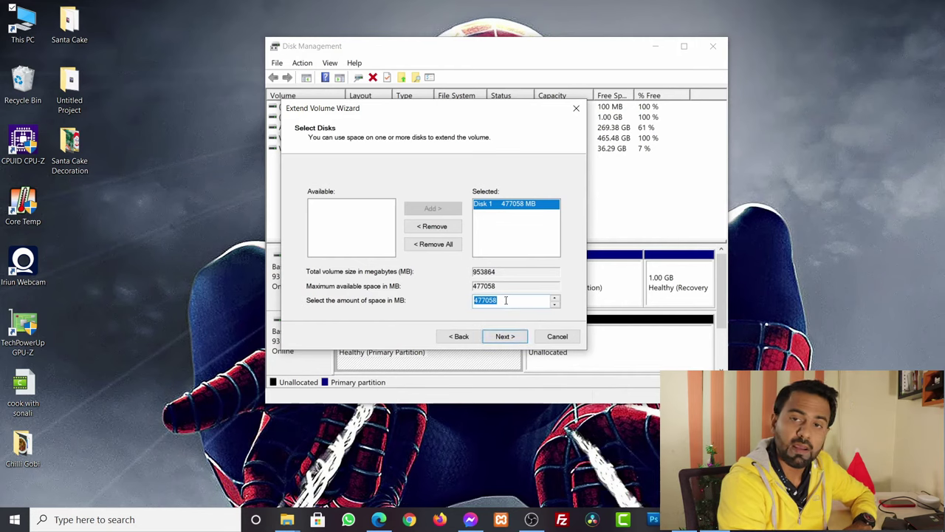
{"action": "left_click", "coordinate": [506, 336]}
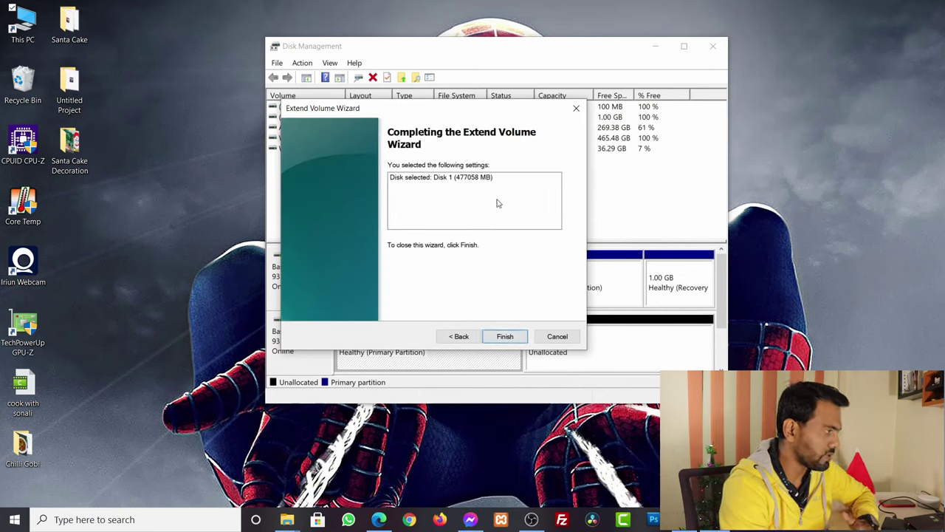
Finish the Extend Volume Wizard so F: becomes a single 931.51 GB partition
{"action": "left_click", "coordinate": [507, 337]}
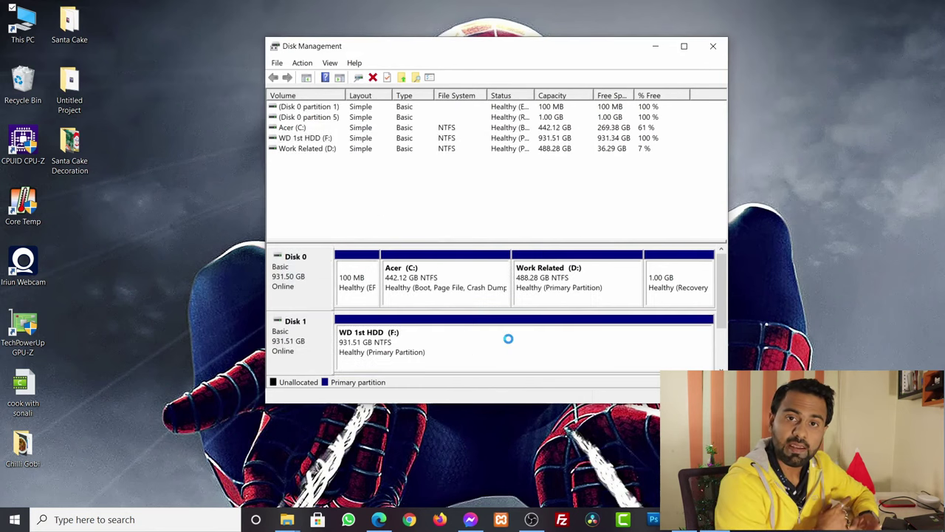